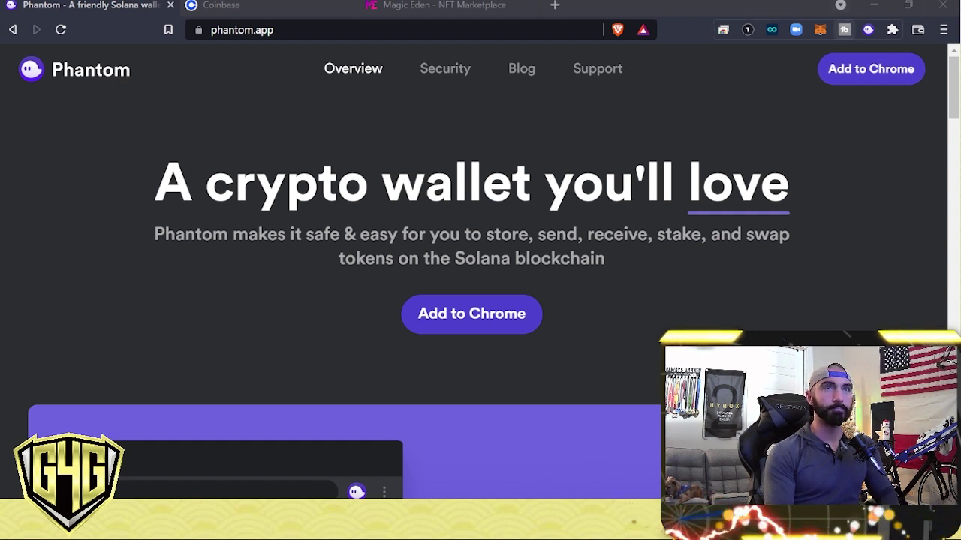
Bring the browser forward and switch from the Phantom page to the Coinbase tab.
{"action": "left_click", "coordinate": [871, 35]}
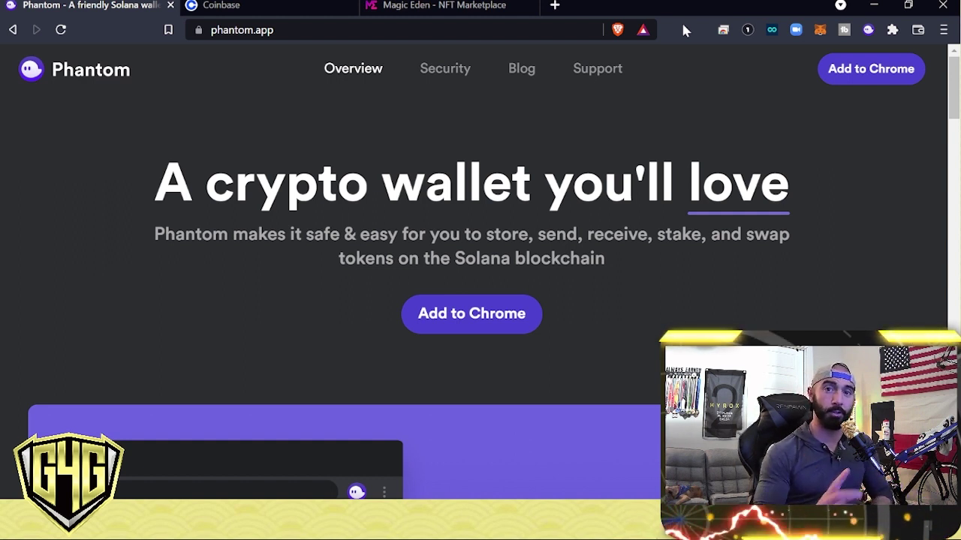
{"action": "left_click", "coordinate": [219, 6]}
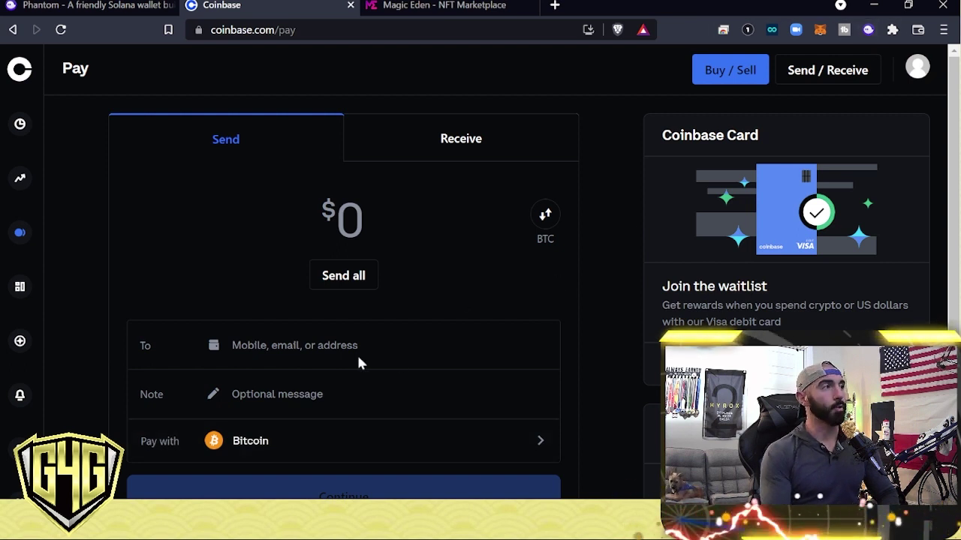
{"action": "scroll", "coordinate": [290, 297], "scroll_direction": "down", "scroll_amount": 1}
{"action": "scroll", "coordinate": [298, 335], "scroll_direction": "up", "scroll_amount": 1}
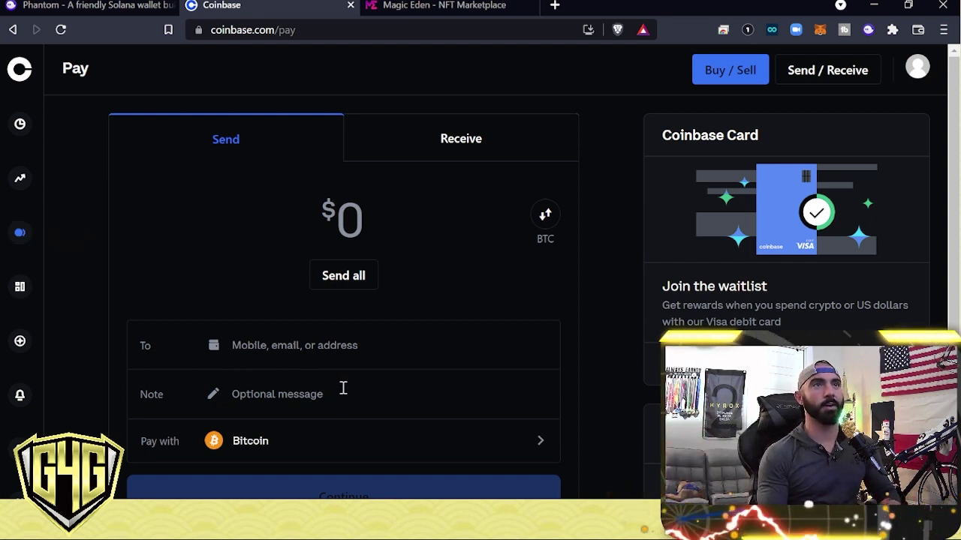
{"action": "left_click", "coordinate": [722, 72]}
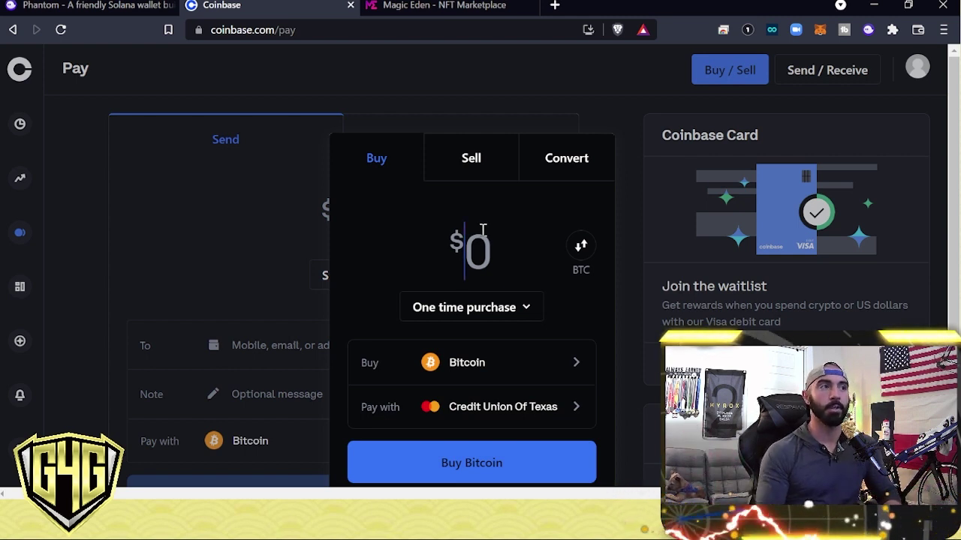
{"action": "left_click", "coordinate": [487, 353]}
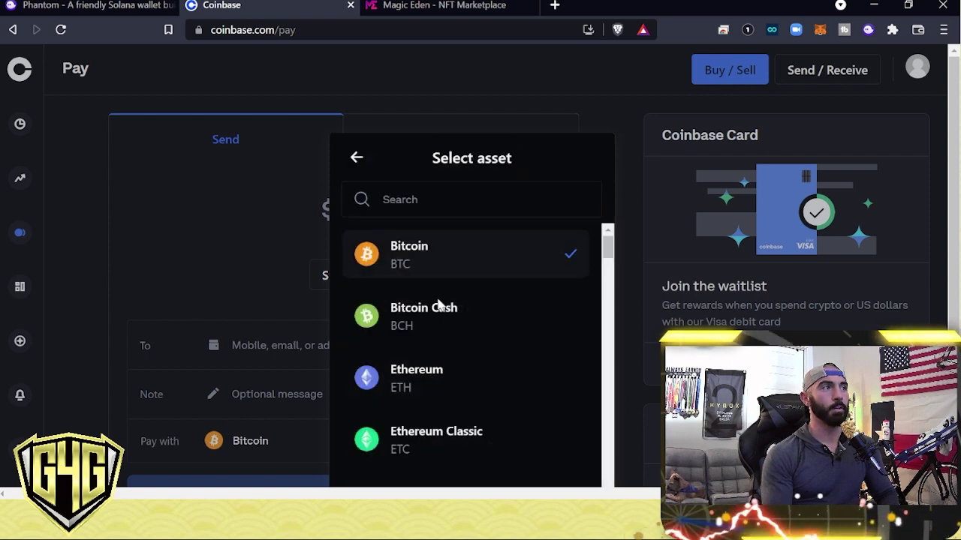
{"action": "left_click", "coordinate": [431, 199]}
{"action": "type", "text": "solana"}
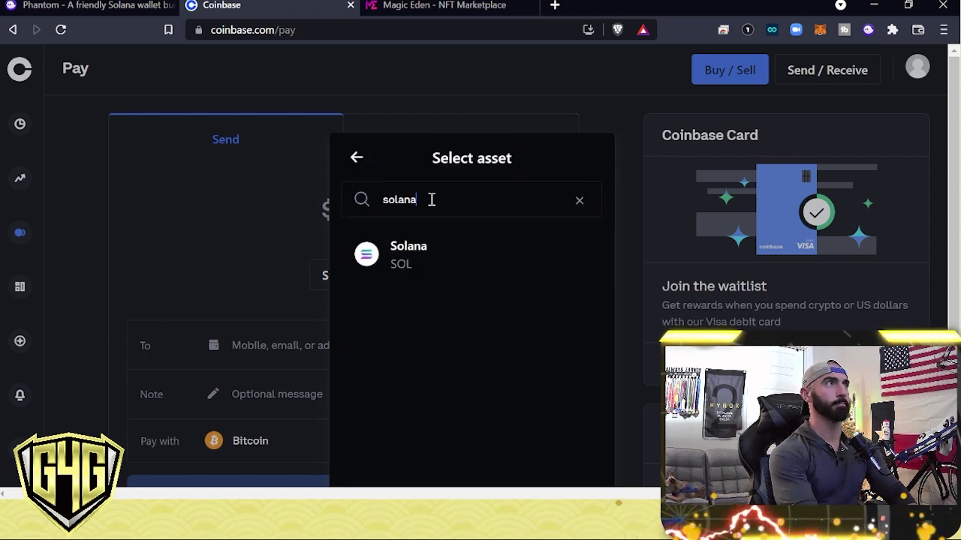
{"action": "left_click", "coordinate": [440, 250]}
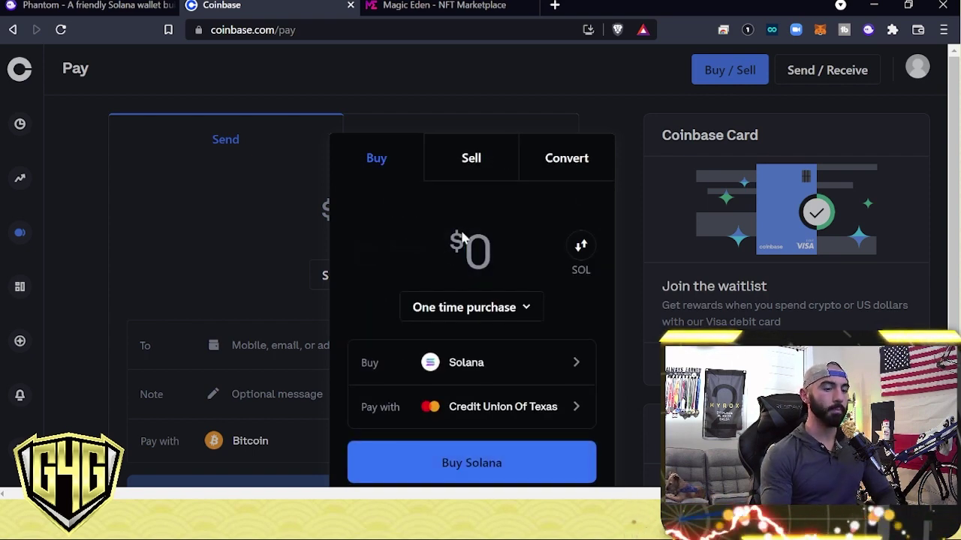
{"action": "type", "text": "100"}
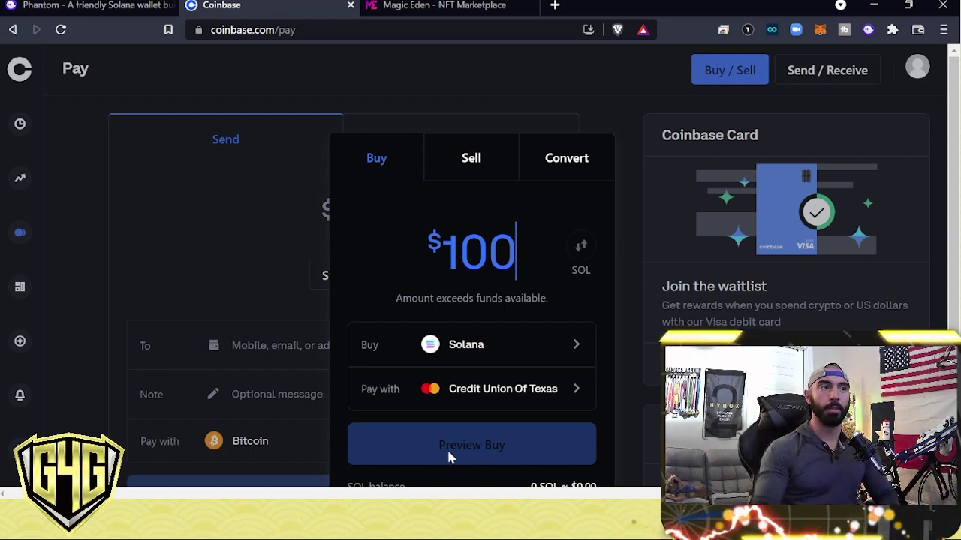
{"action": "left_click", "coordinate": [530, 122]}
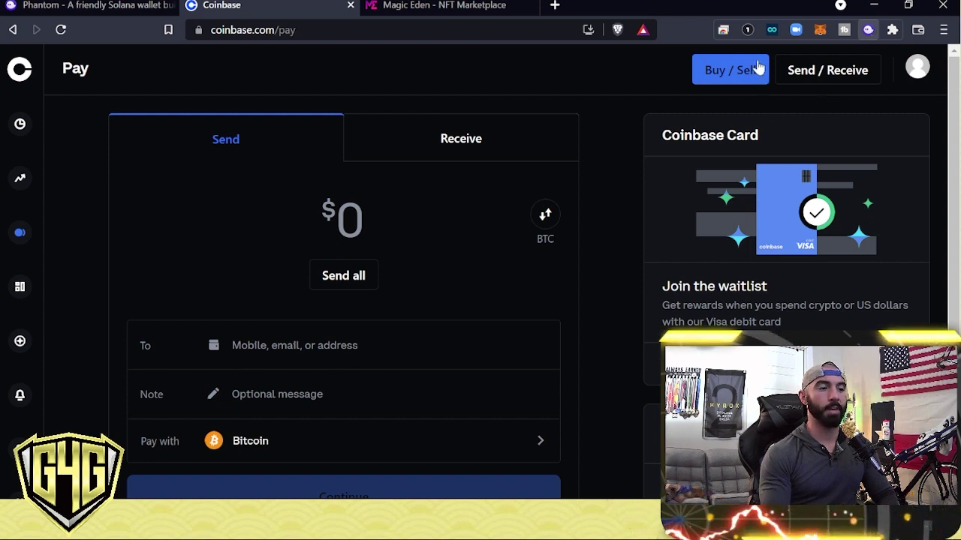
Switch the send asset from Bitcoin to Solana and paste the Phantom wallet address as recipient.
{"action": "left_click", "coordinate": [253, 353]}
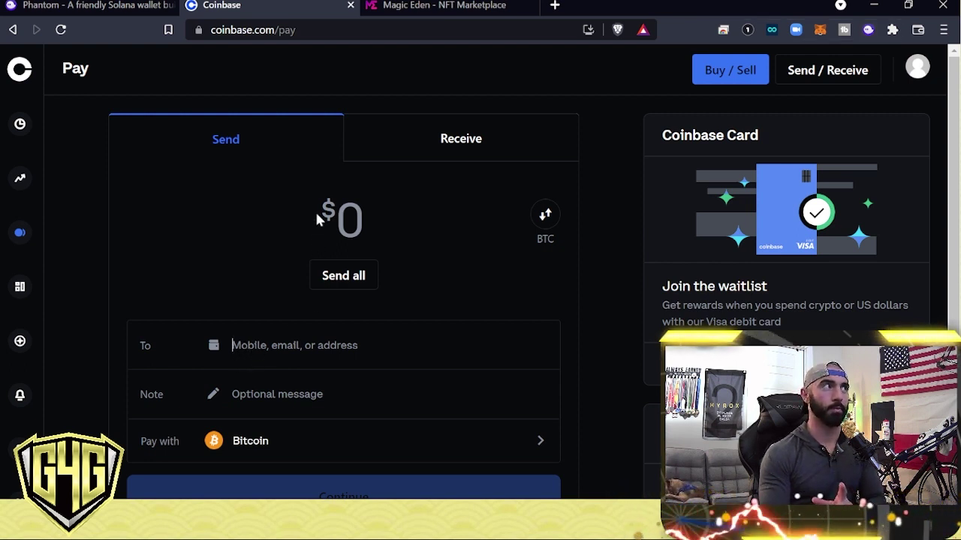
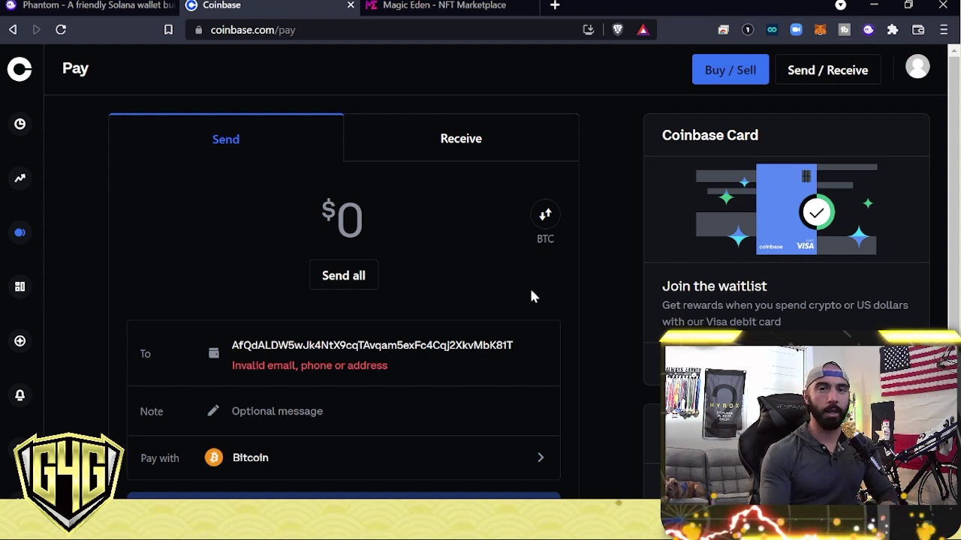
{"action": "scroll", "coordinate": [529, 297], "scroll_direction": "down", "scroll_amount": 3}
{"action": "left_click", "coordinate": [350, 400]}
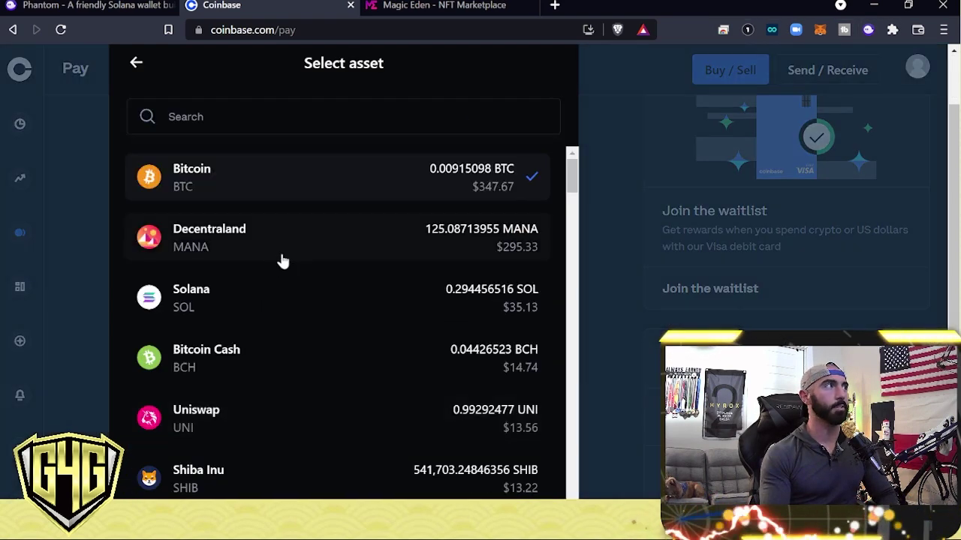
{"action": "left_click", "coordinate": [267, 302]}
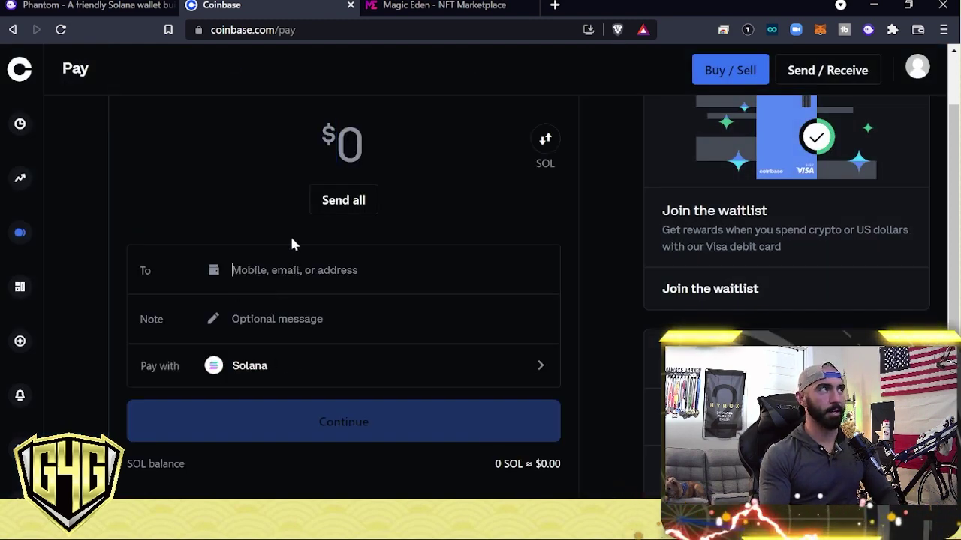
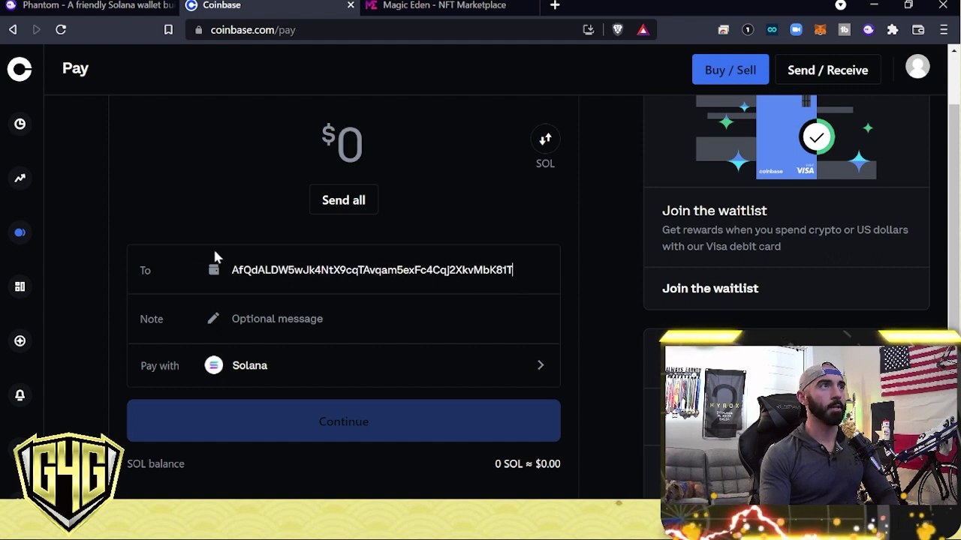
{"action": "scroll", "coordinate": [433, 301], "scroll_direction": "up", "scroll_amount": 1}
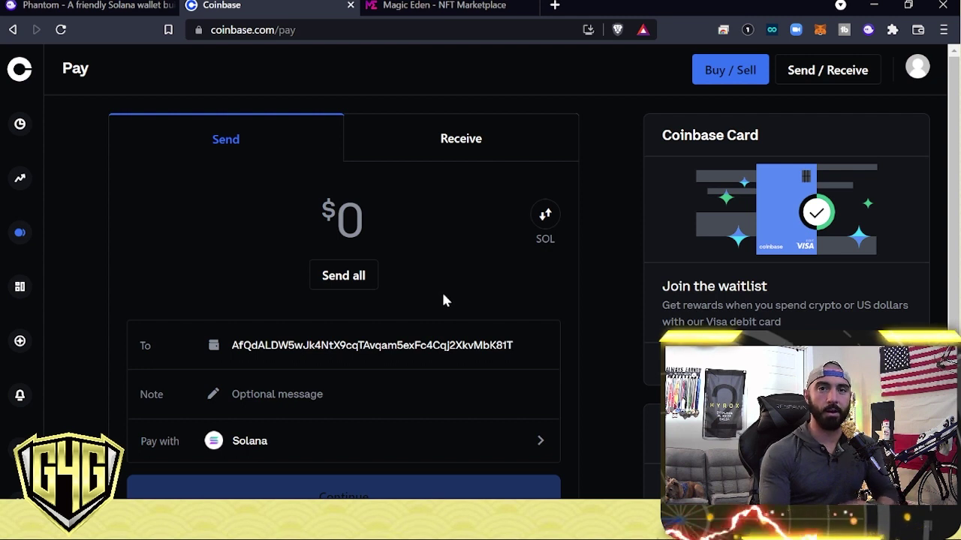
Send the full $35.28 SOL balance with the note 'Go Bills' and continue to review.
{"action": "left_click", "coordinate": [346, 283]}
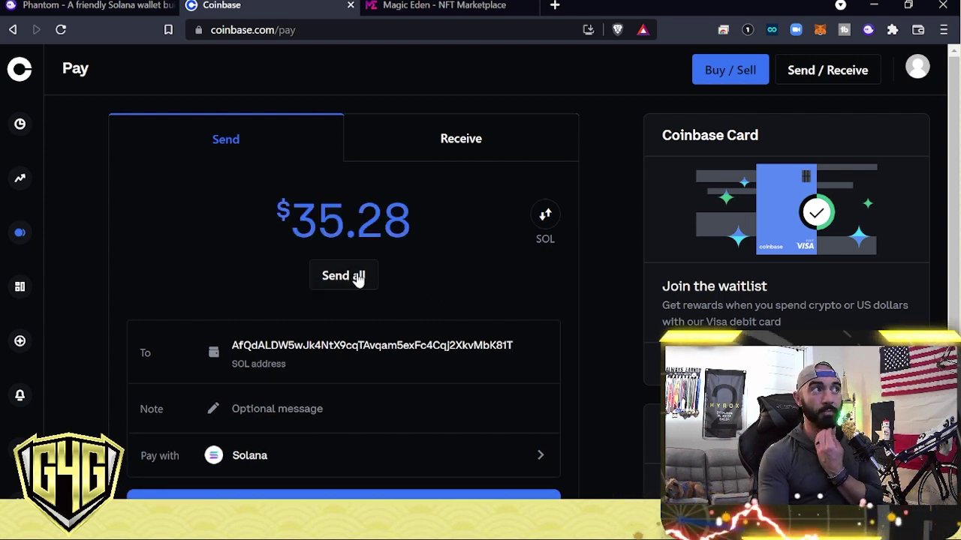
{"action": "scroll", "coordinate": [274, 390], "scroll_direction": "down", "scroll_amount": 1}
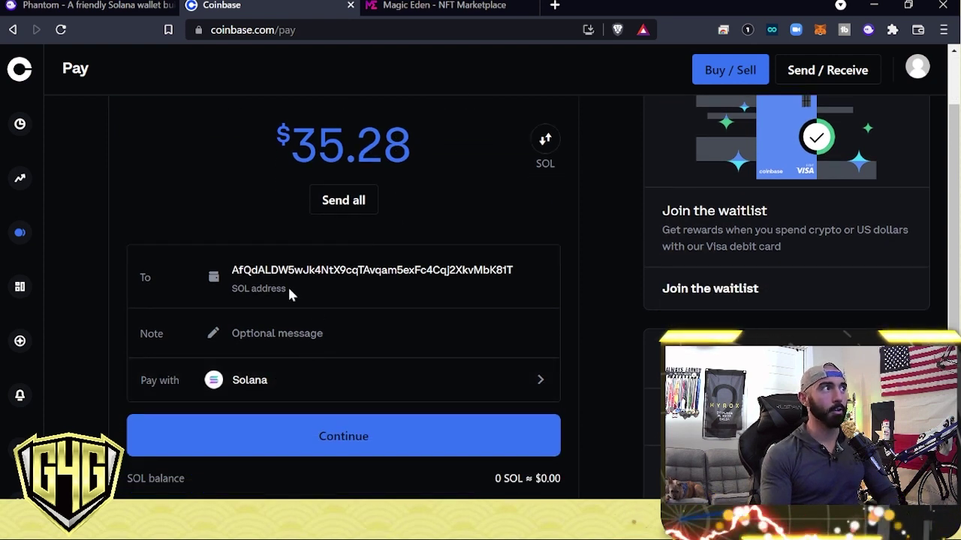
{"action": "left_click", "coordinate": [297, 339]}
{"action": "type", "text": "Go Bills"}
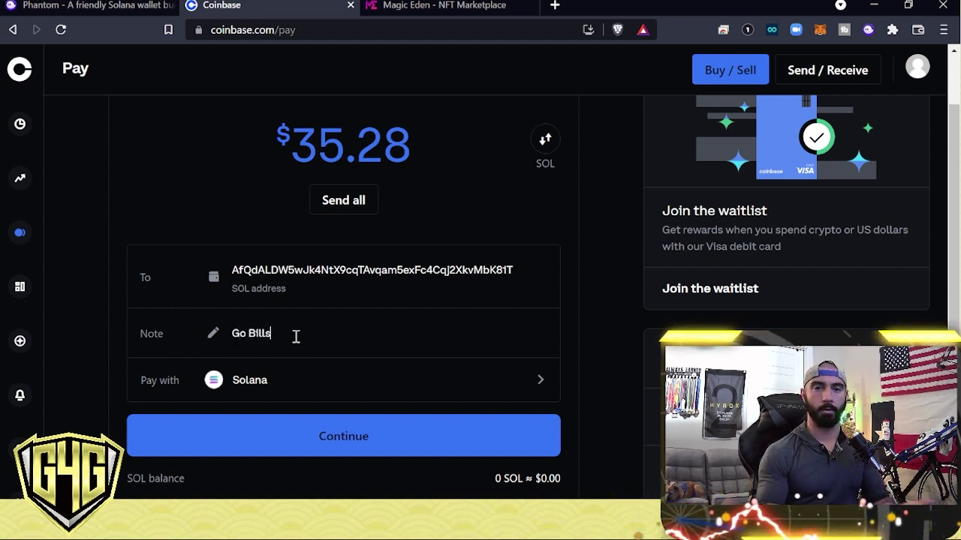
{"action": "left_click", "coordinate": [353, 427]}
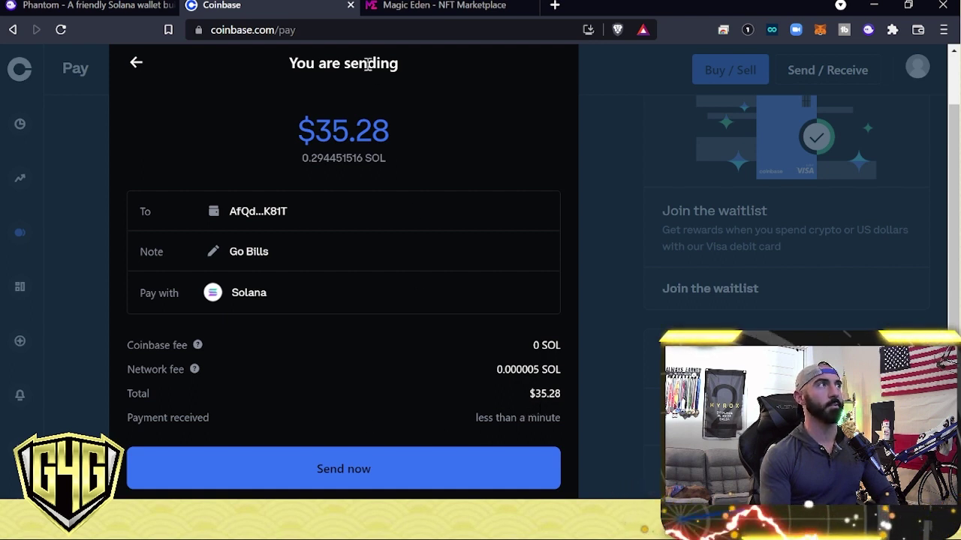
Send the 0.294451516 SOL transfer and confirm it with the emailed verification code.
{"action": "left_click", "coordinate": [433, 466]}
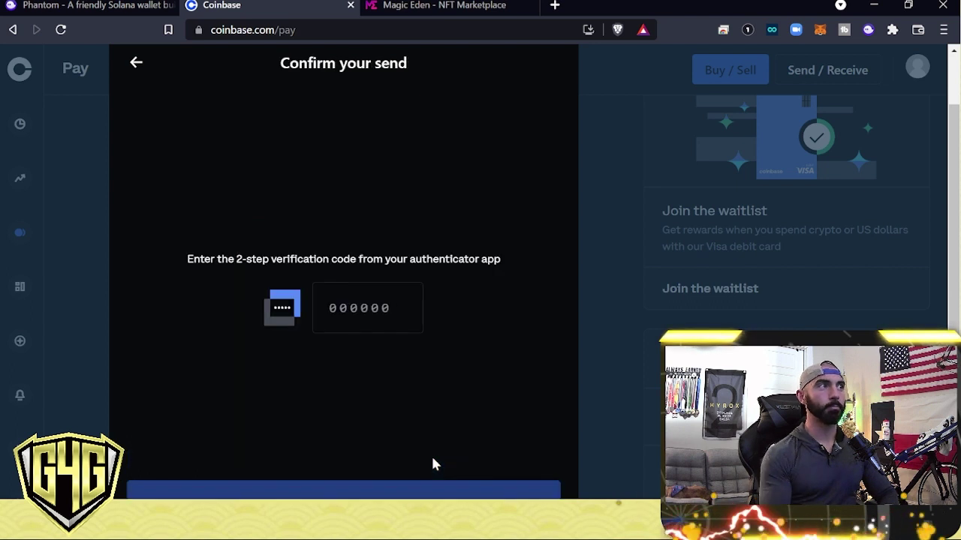
{"action": "left_click", "coordinate": [346, 297]}
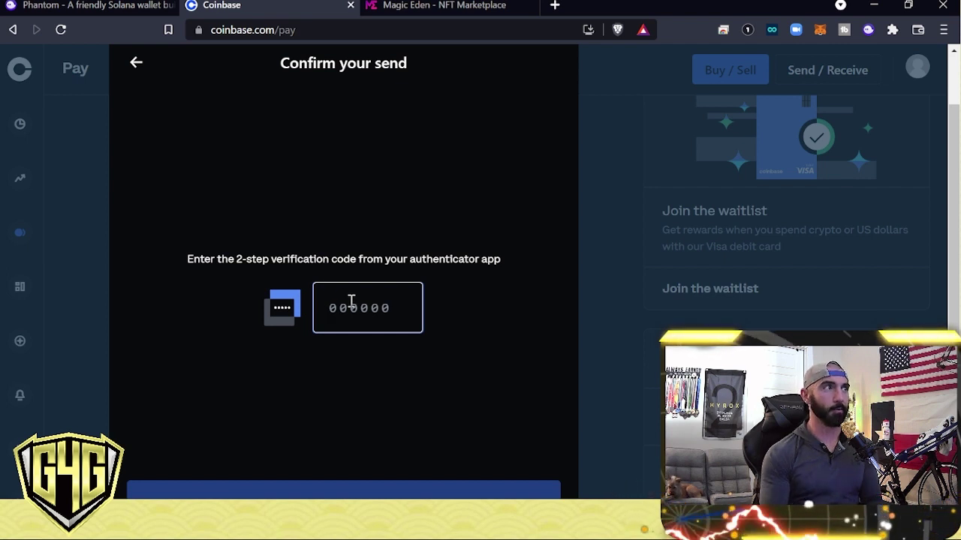
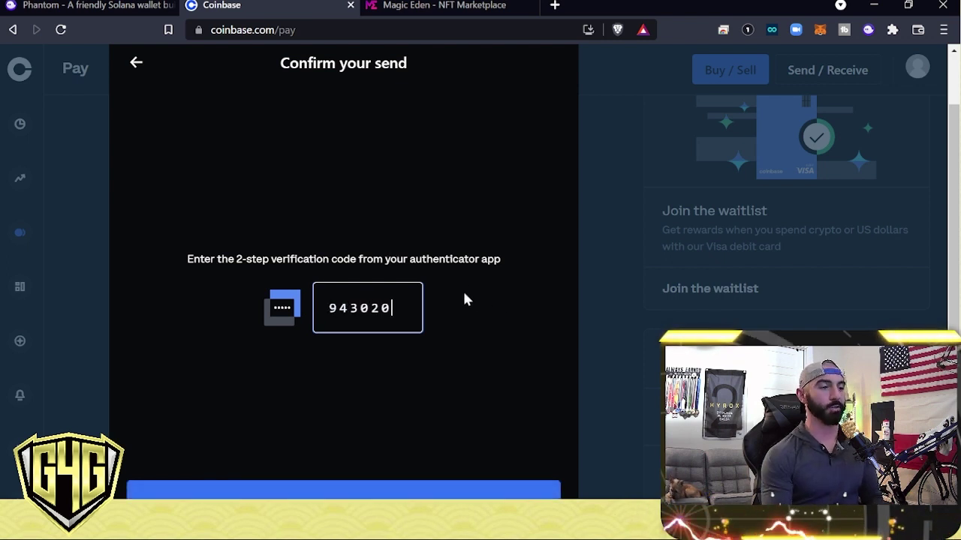
{"action": "scroll", "coordinate": [464, 299], "scroll_direction": "down", "scroll_amount": 1}
{"action": "left_click", "coordinate": [398, 437]}
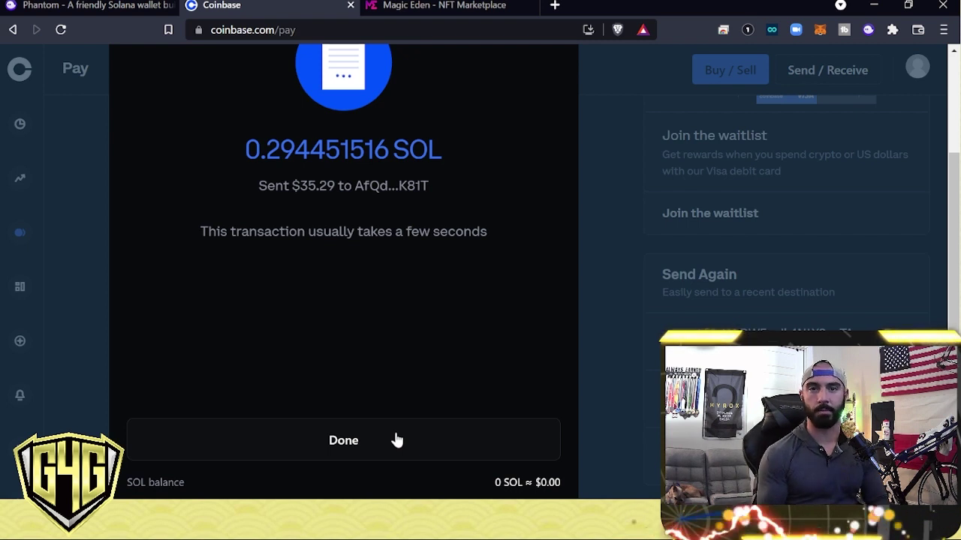
Close the transfer receipt with Done, then switch to the Magic Eden tab.
{"action": "scroll", "coordinate": [458, 361], "scroll_direction": "up", "scroll_amount": 2}
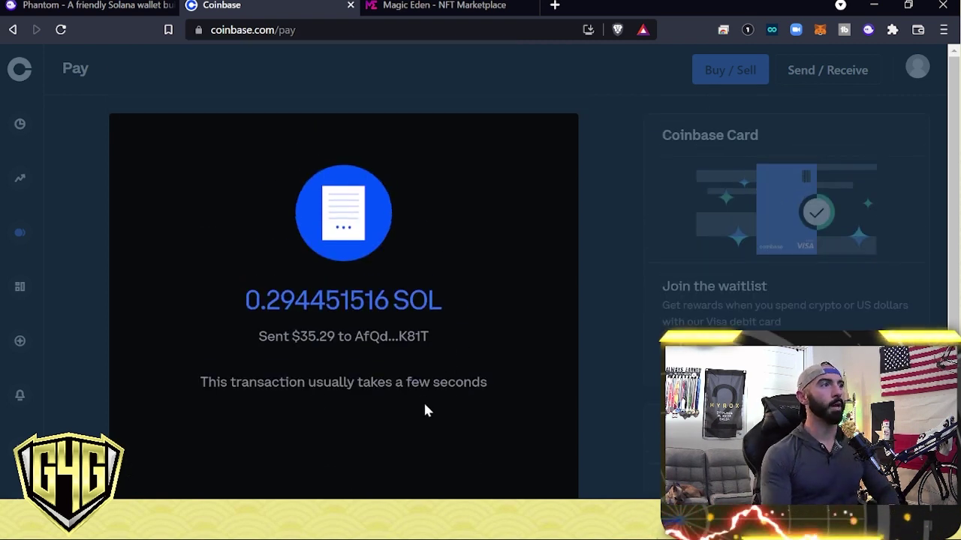
{"action": "scroll", "coordinate": [322, 375], "scroll_direction": "down", "scroll_amount": 3}
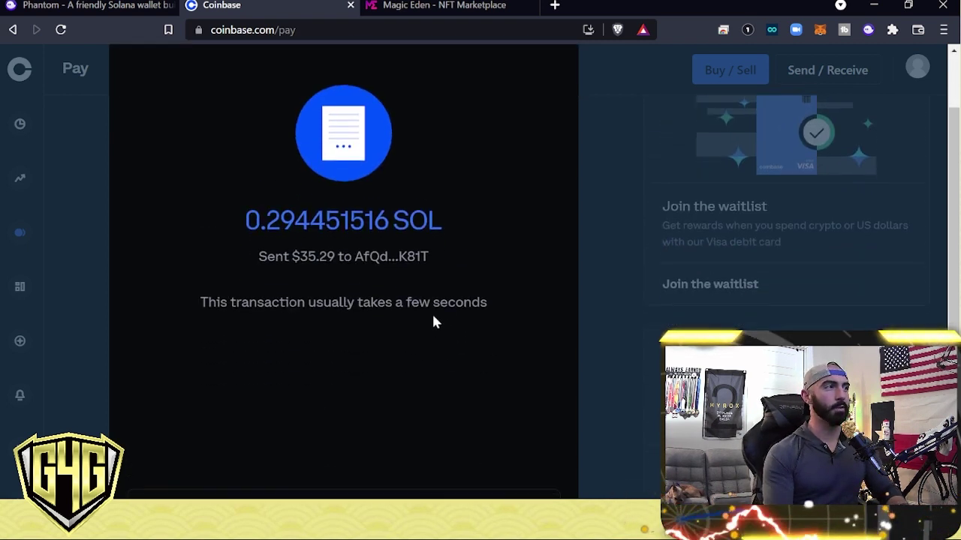
{"action": "left_click", "coordinate": [359, 367]}
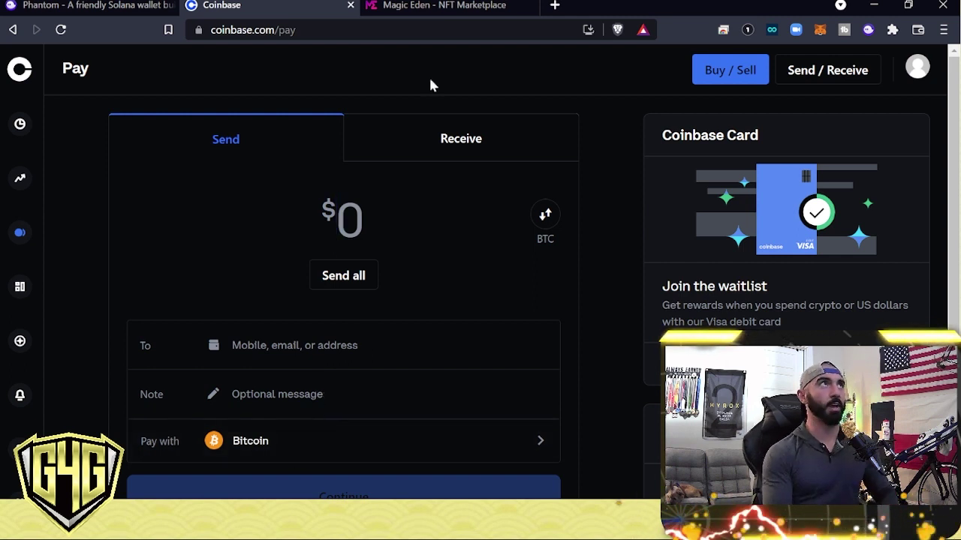
{"action": "left_click", "coordinate": [441, 9]}
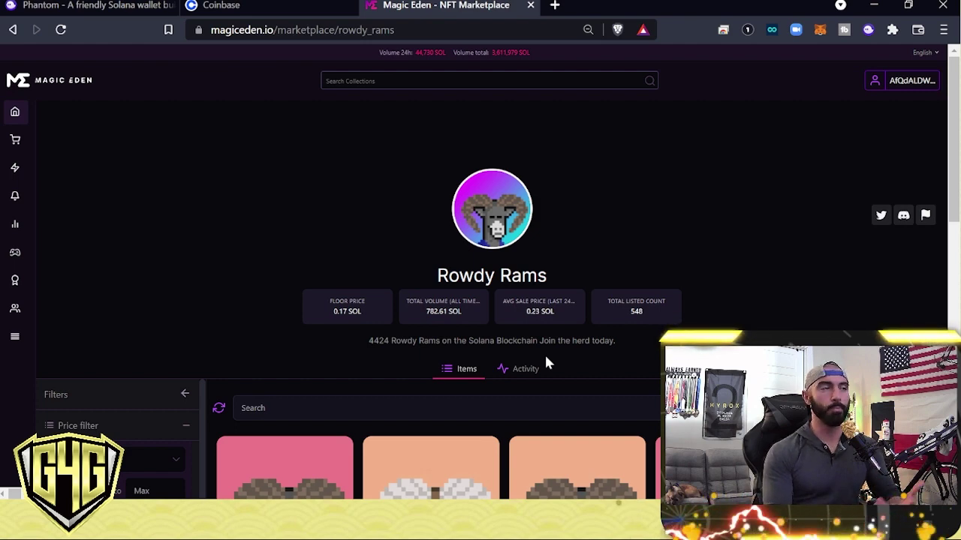
Return to the Magic Eden home page and open the Chillchat launchpad from its banner.
{"action": "left_click", "coordinate": [15, 114]}
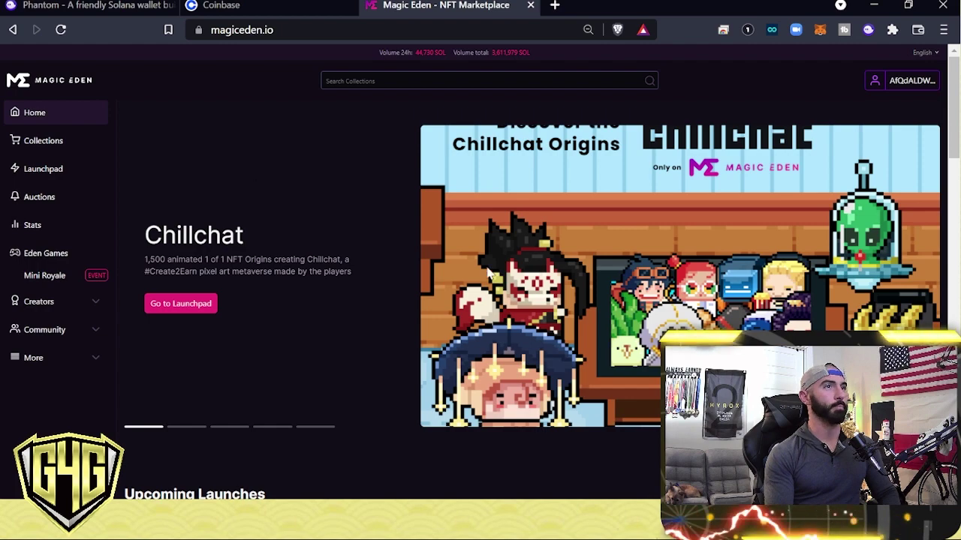
{"action": "scroll", "coordinate": [655, 330], "scroll_direction": "down", "scroll_amount": 1}
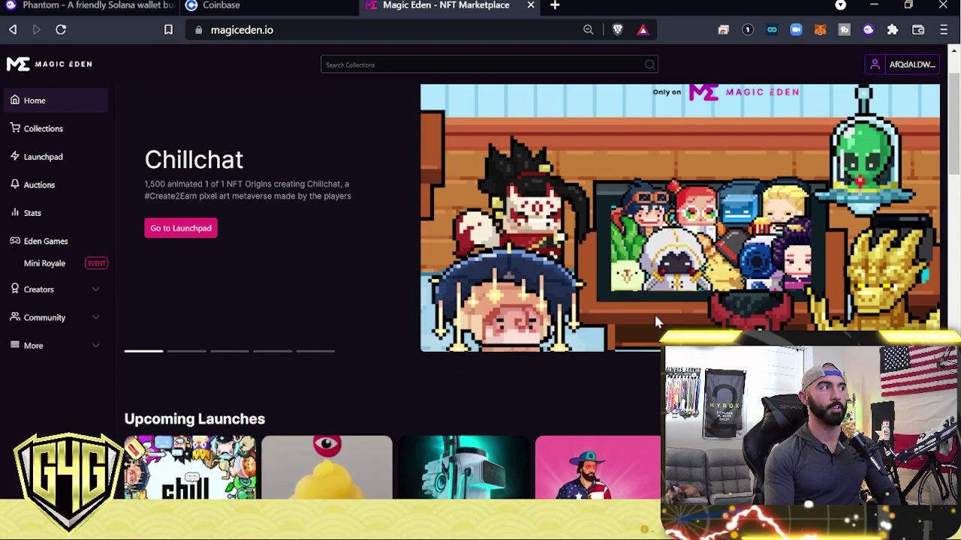
{"action": "scroll", "coordinate": [655, 311], "scroll_direction": "down", "scroll_amount": 1}
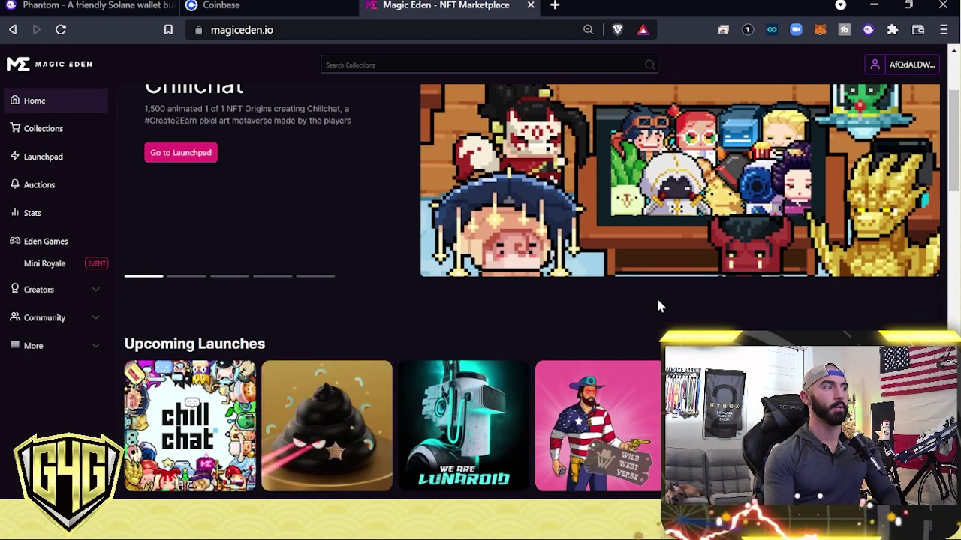
{"action": "scroll", "coordinate": [658, 306], "scroll_direction": "up", "scroll_amount": 2}
{"action": "left_click", "coordinate": [183, 303]}
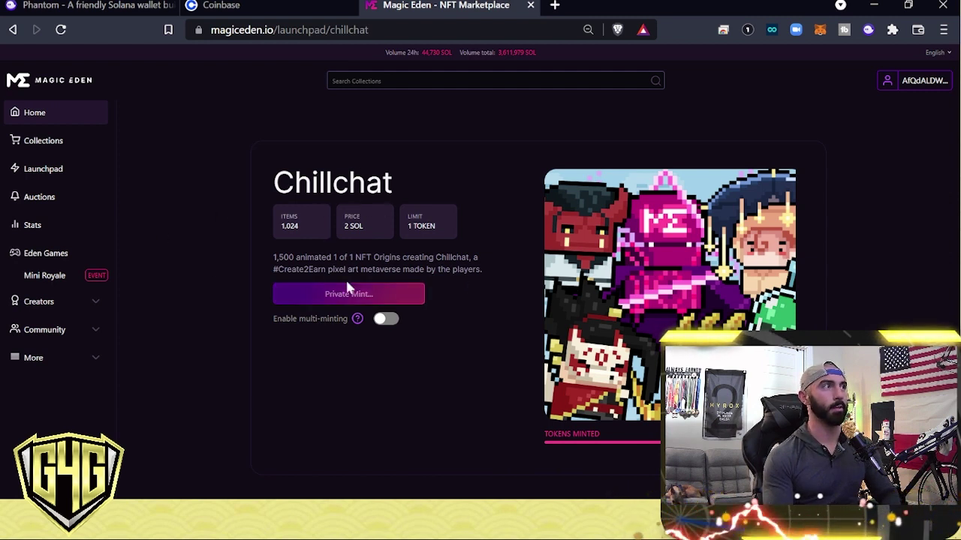
Search collections for 'row' and open Rowdy Rams from the suggestions.
{"action": "left_click", "coordinate": [41, 170]}
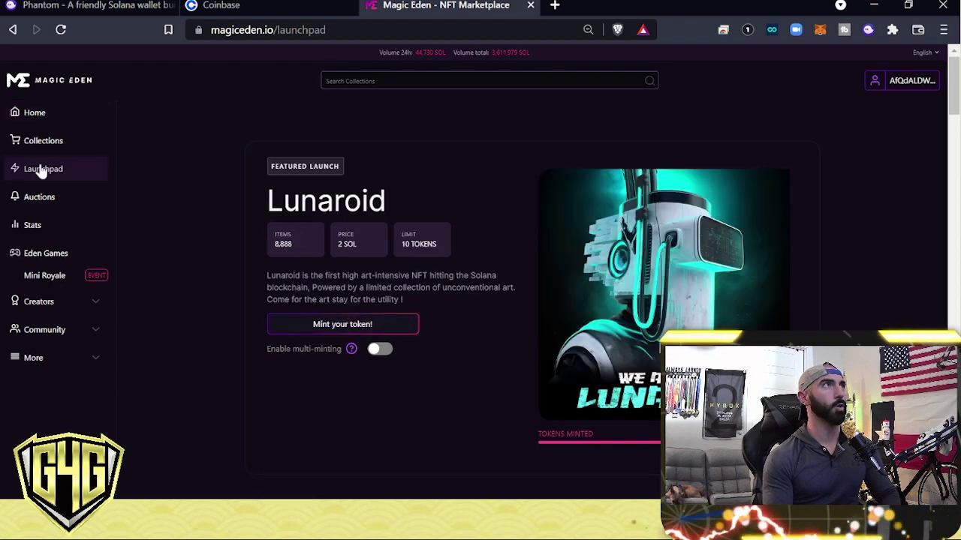
{"action": "left_click", "coordinate": [410, 81]}
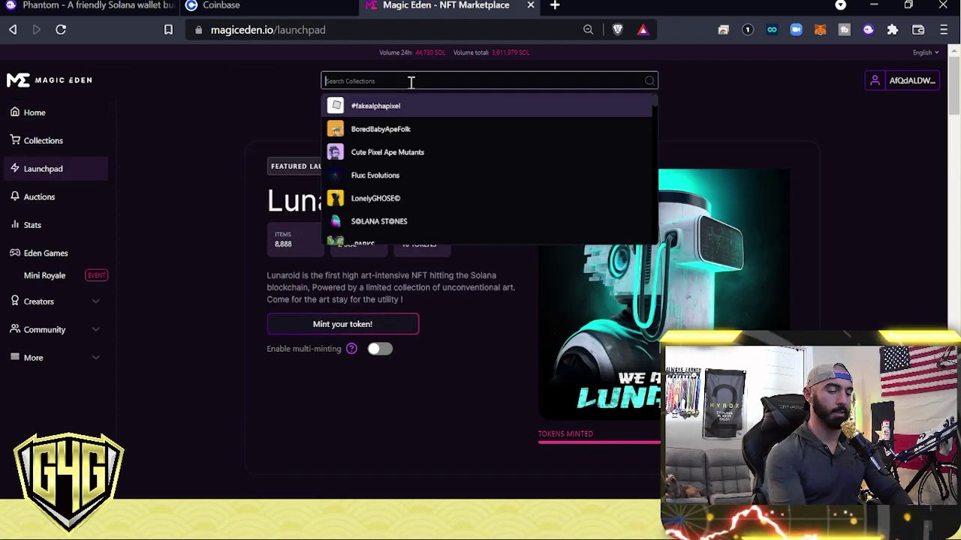
{"action": "type", "text": "rowdy"}
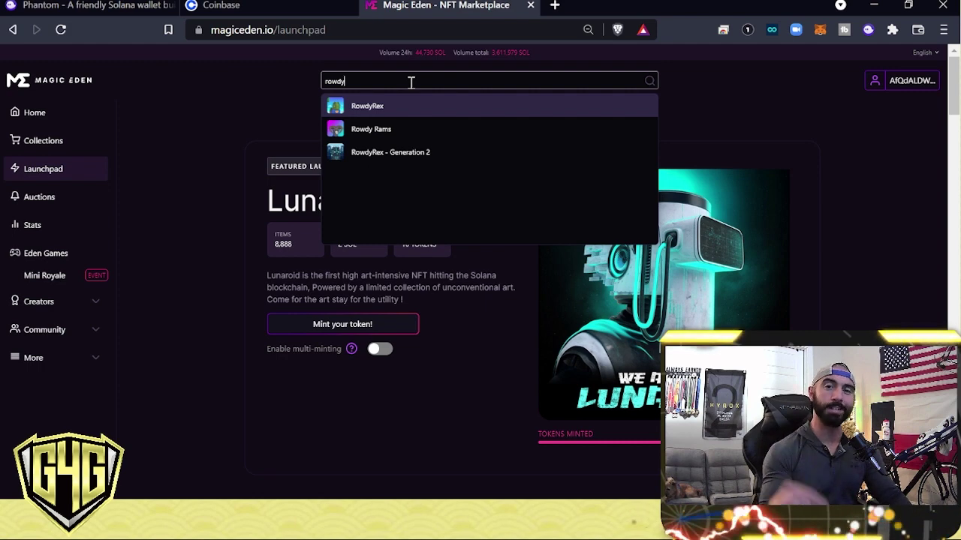
{"action": "left_click", "coordinate": [411, 128]}
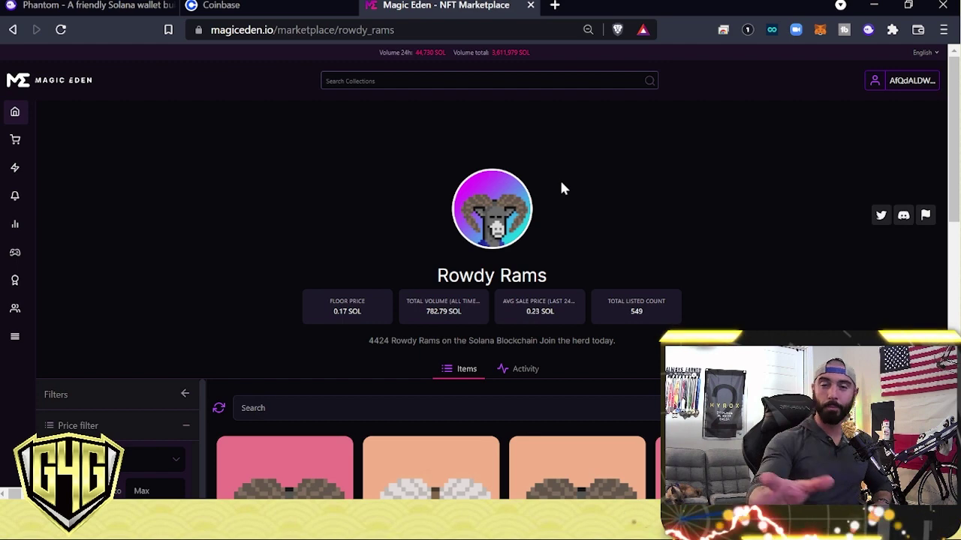
{"action": "scroll", "coordinate": [559, 178], "scroll_direction": "down", "scroll_amount": 2}
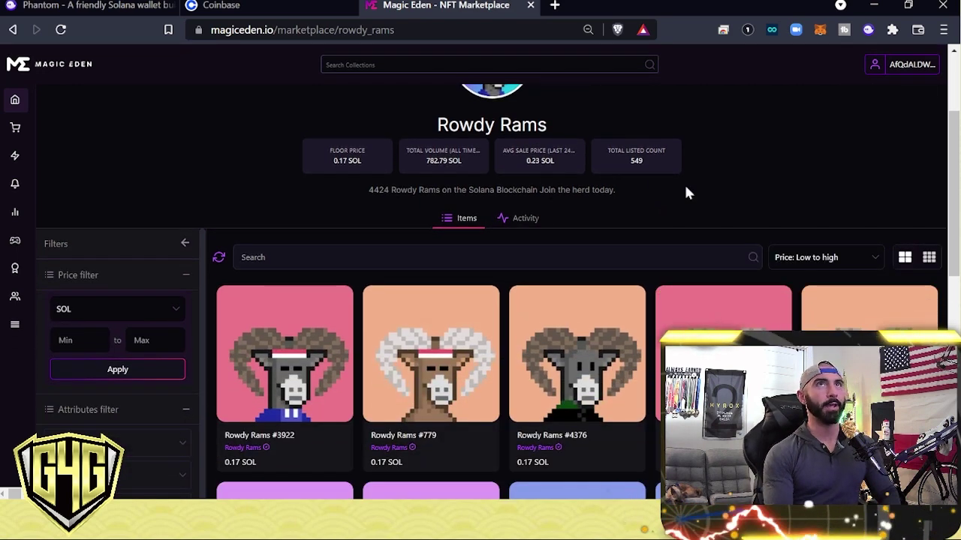
{"action": "scroll", "coordinate": [686, 193], "scroll_direction": "up", "scroll_amount": 2}
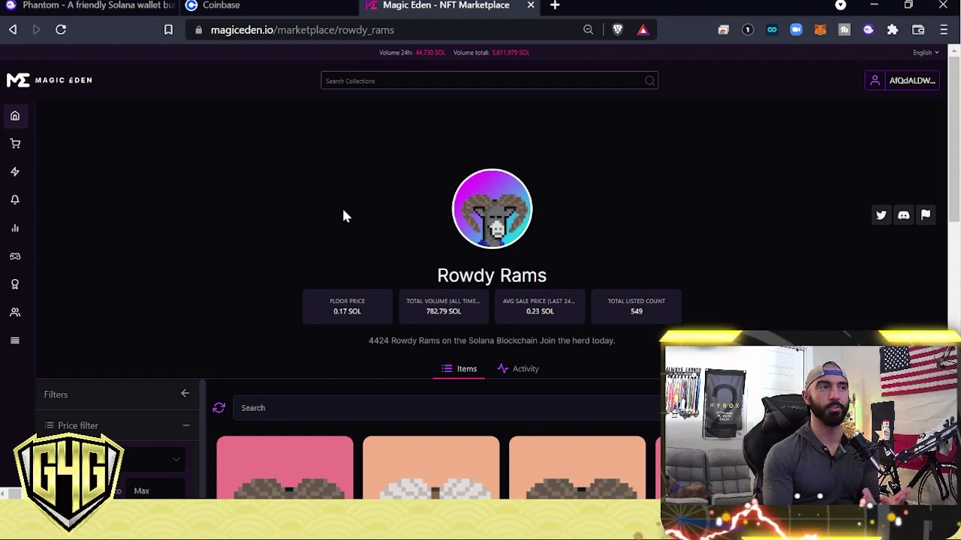
{"action": "scroll", "coordinate": [343, 216], "scroll_direction": "down", "scroll_amount": 3}
{"action": "scroll", "coordinate": [388, 216], "scroll_direction": "down", "scroll_amount": 1}
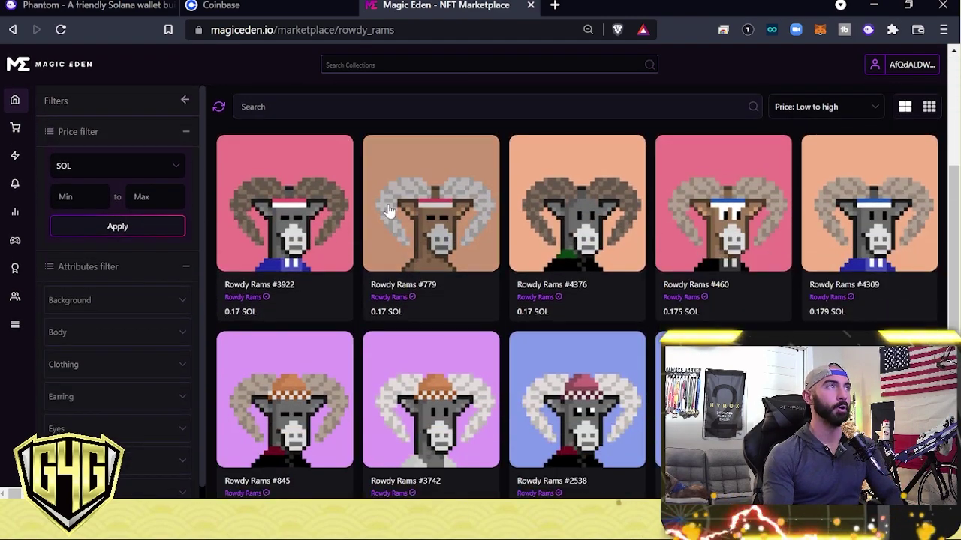
{"action": "scroll", "coordinate": [390, 214], "scroll_direction": "down", "scroll_amount": 5}
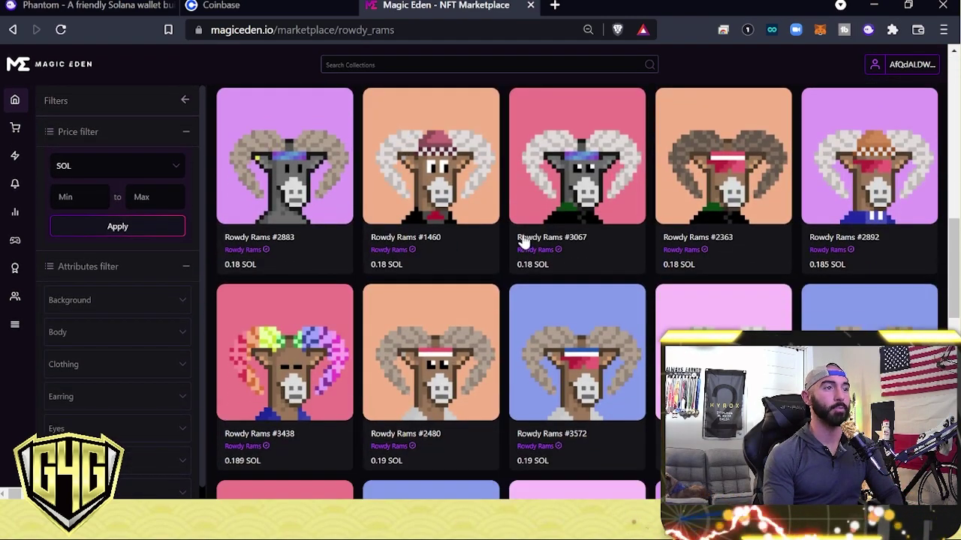
{"action": "scroll", "coordinate": [525, 239], "scroll_direction": "down", "scroll_amount": 5}
{"action": "scroll", "coordinate": [593, 256], "scroll_direction": "down", "scroll_amount": 10}
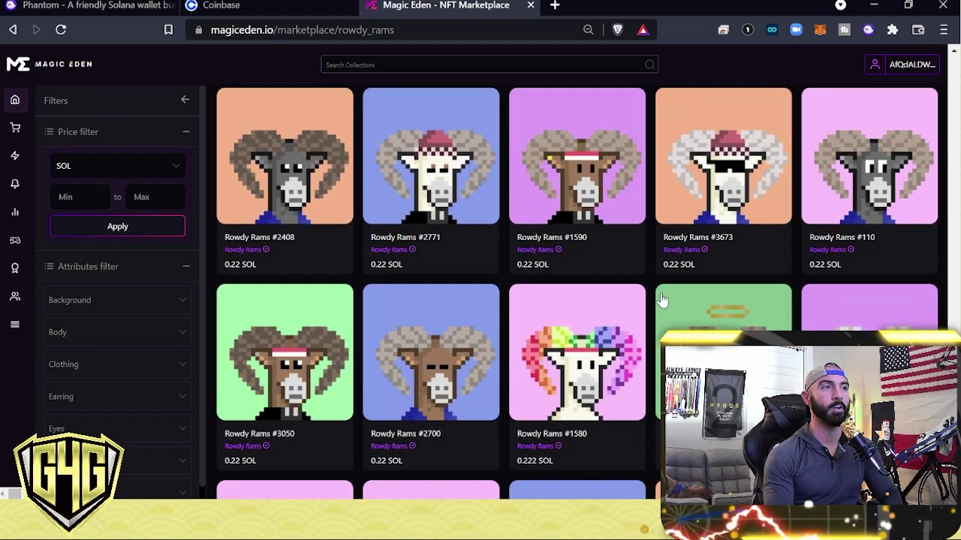
{"action": "scroll", "coordinate": [662, 299], "scroll_direction": "down", "scroll_amount": 5}
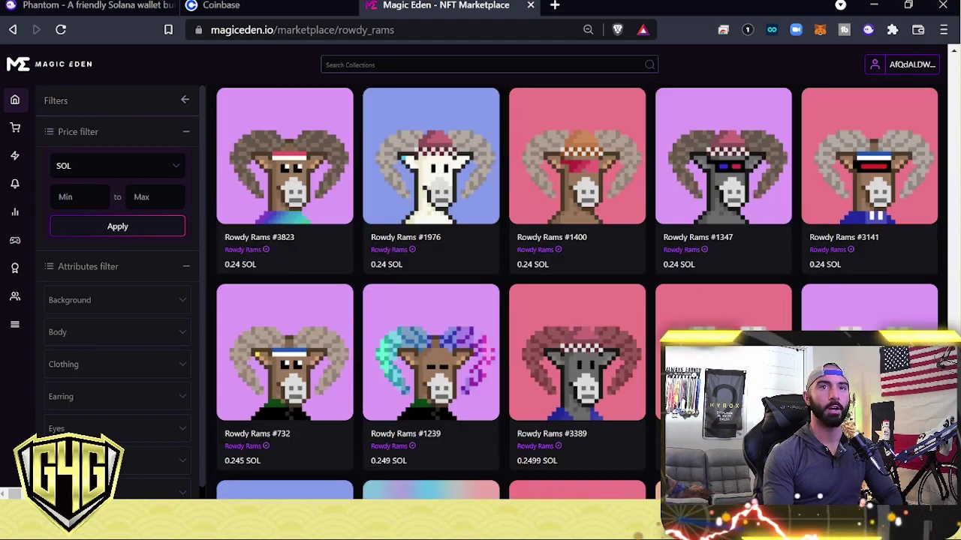
{"action": "scroll", "coordinate": [668, 289], "scroll_direction": "down", "scroll_amount": 5}
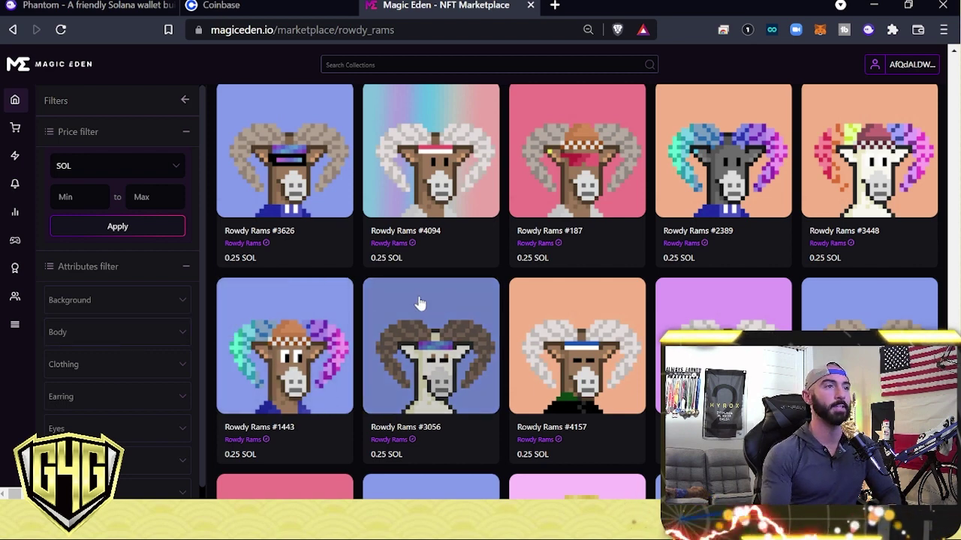
{"action": "scroll", "coordinate": [435, 289], "scroll_direction": "down", "scroll_amount": 4}
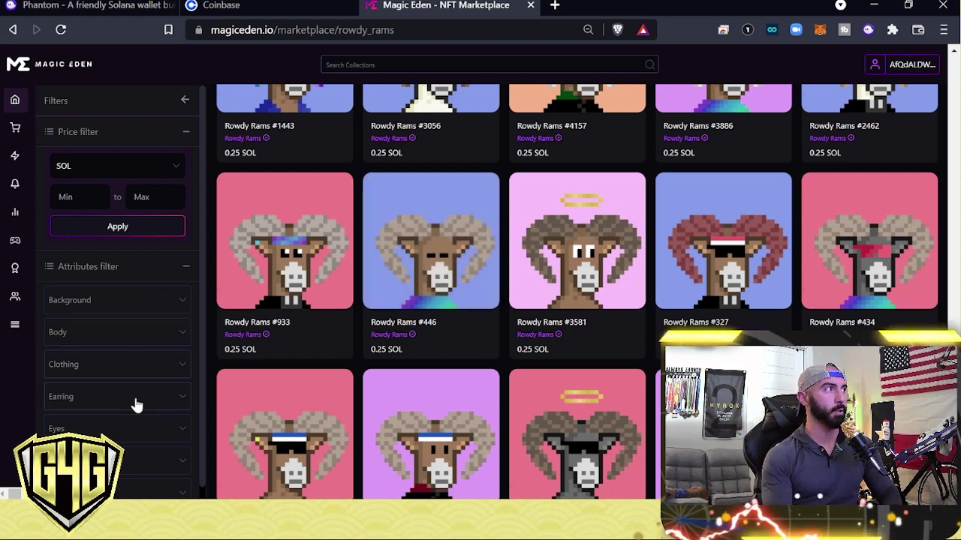
{"action": "scroll", "coordinate": [130, 424], "scroll_direction": "down", "scroll_amount": 1}
Filter the Rowdy Rams listings by the Halo hat attribute.
{"action": "scroll", "coordinate": [130, 361], "scroll_direction": "down", "scroll_amount": 2}
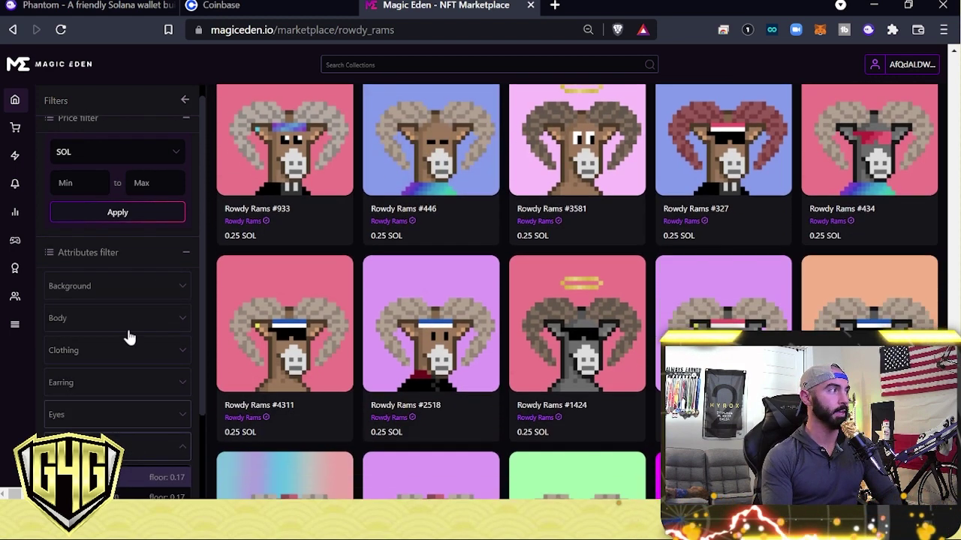
{"action": "left_click", "coordinate": [132, 338]}
{"action": "left_click", "coordinate": [124, 489]}
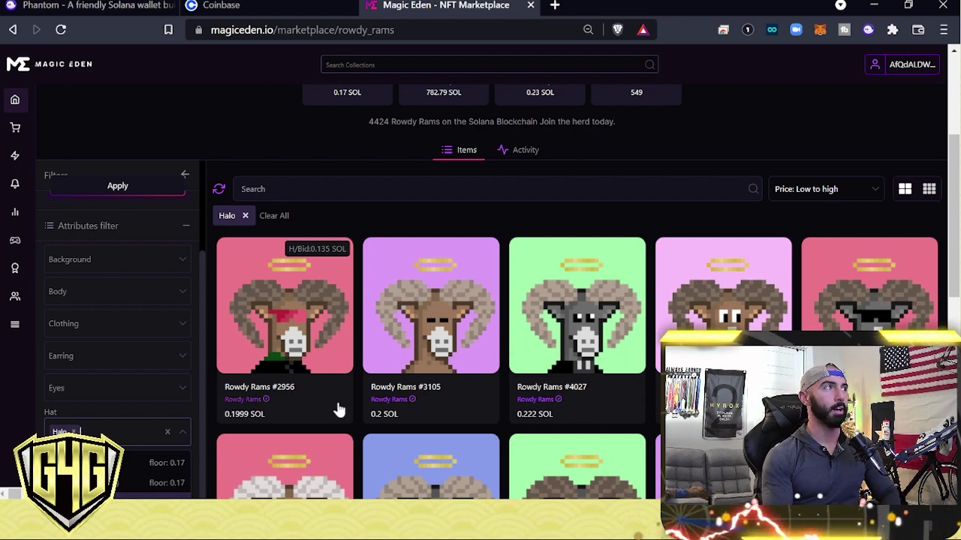
Open Rowdy Rams #3918 and start buying it for 0.6 SOL.
{"action": "scroll", "coordinate": [338, 404], "scroll_direction": "down", "scroll_amount": 2}
{"action": "scroll", "coordinate": [344, 386], "scroll_direction": "down", "scroll_amount": 3}
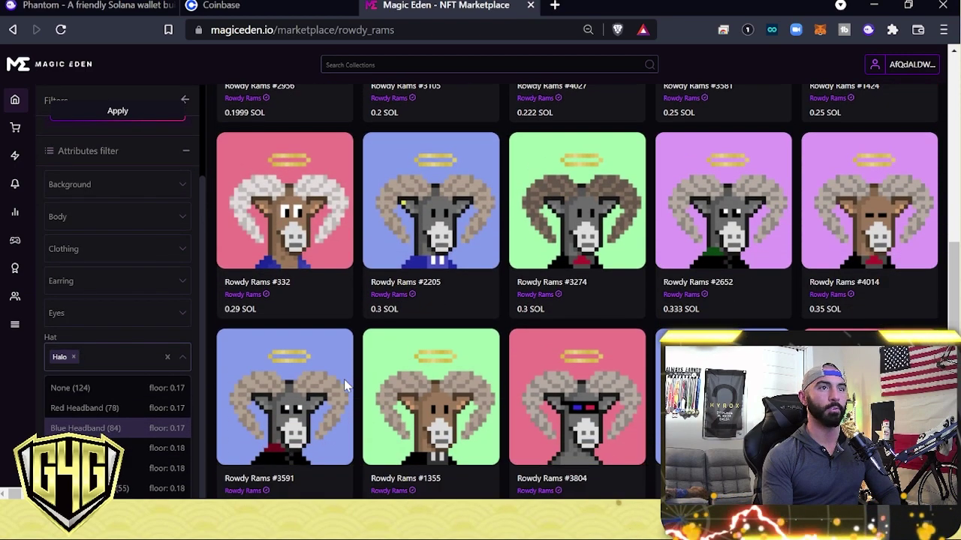
{"action": "scroll", "coordinate": [344, 386], "scroll_direction": "down", "scroll_amount": 3}
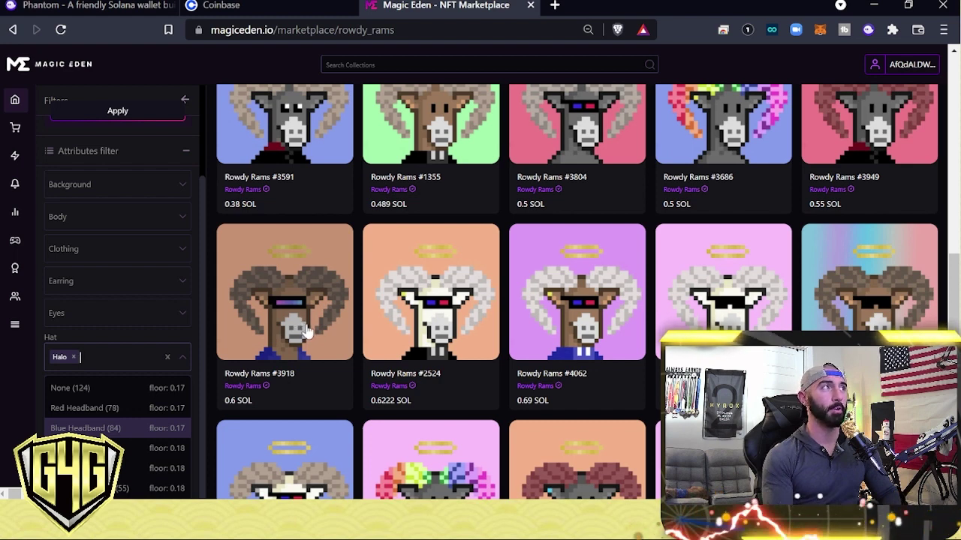
{"action": "left_click", "coordinate": [306, 330]}
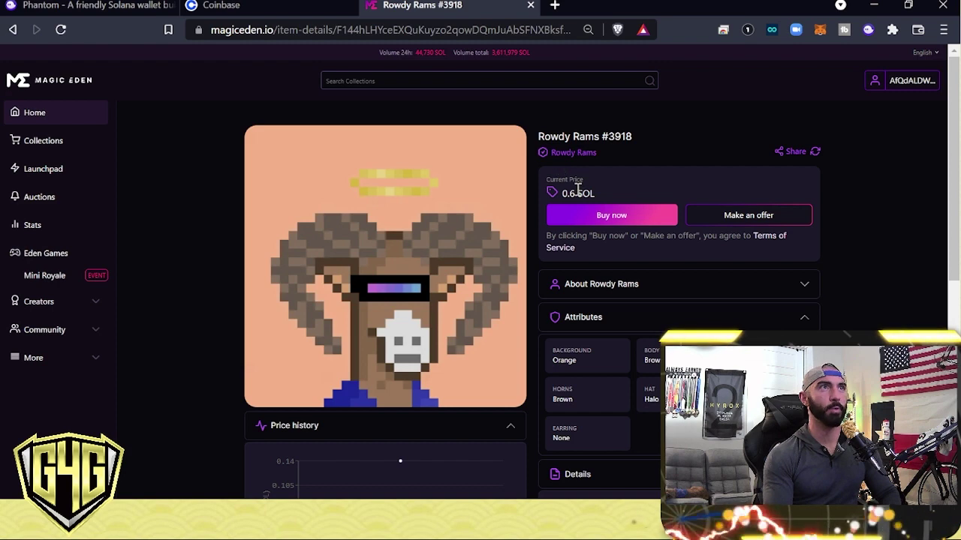
{"action": "left_click", "coordinate": [629, 215]}
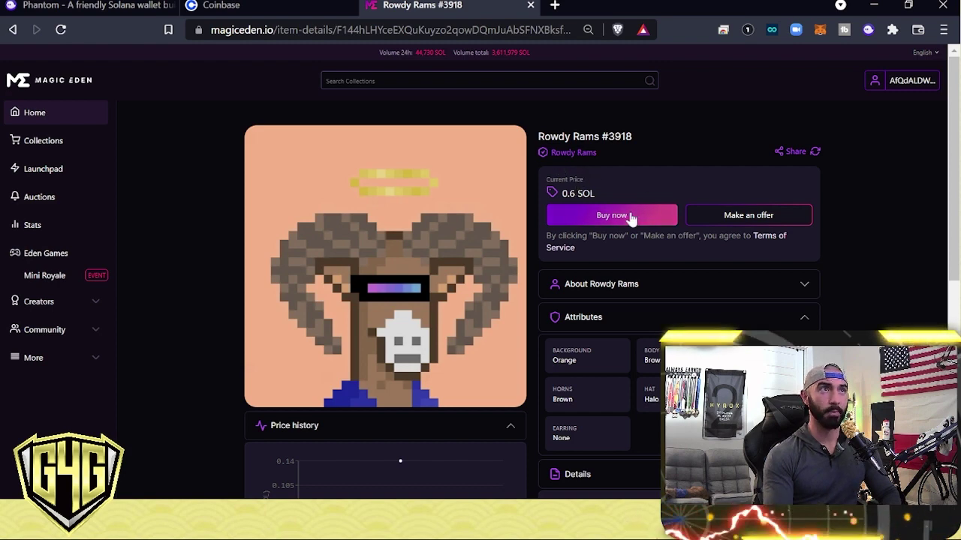